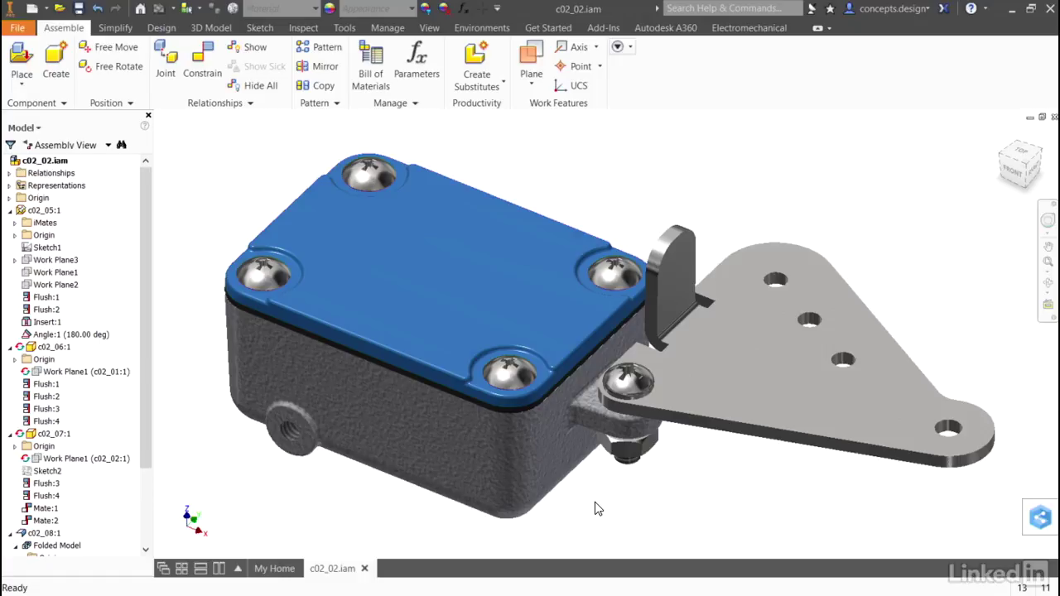
Step: Bring up the right-click menu on one of the four cover screws
{"action": "right_click", "coordinate": [504, 374]}
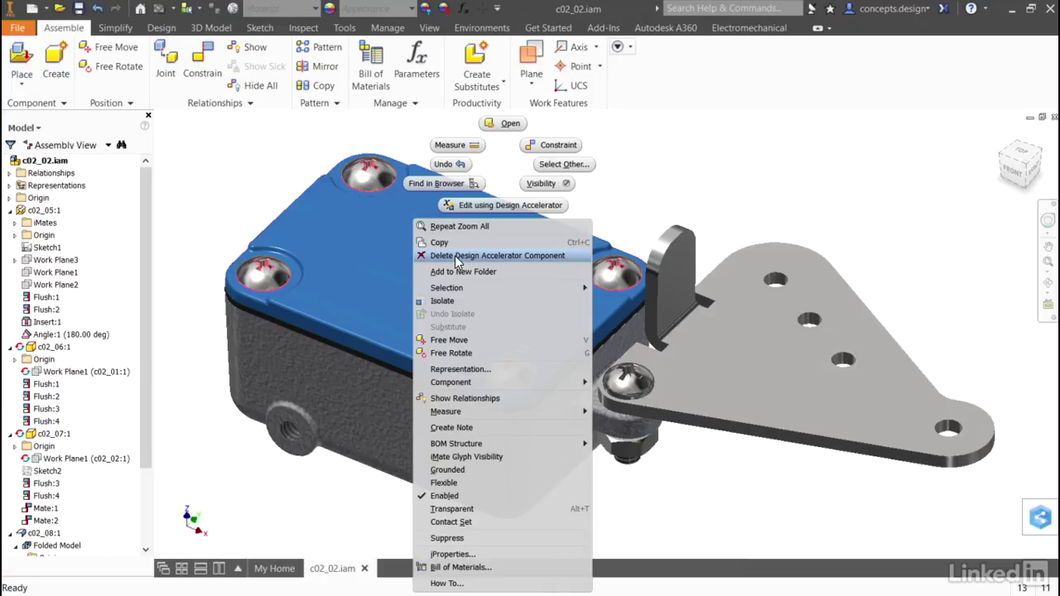
Step: Edit the cover screws' bolted connection with Design Accelerator and look over the lid's holes
{"action": "left_click", "coordinate": [503, 205]}
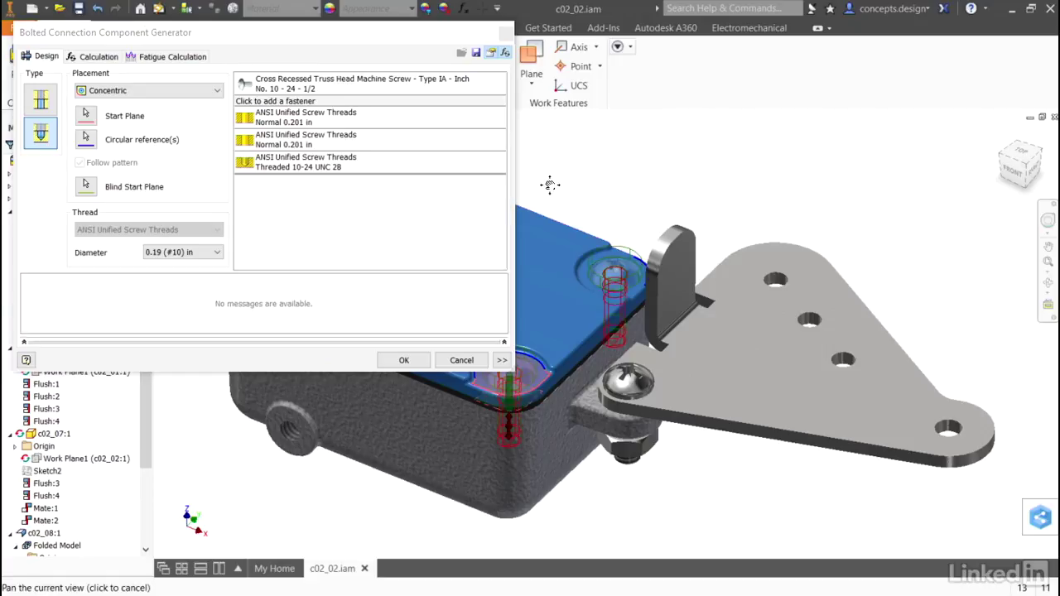
{"action": "left_click_drag", "start_coordinate": [550, 184], "coordinate": [769, 182]}
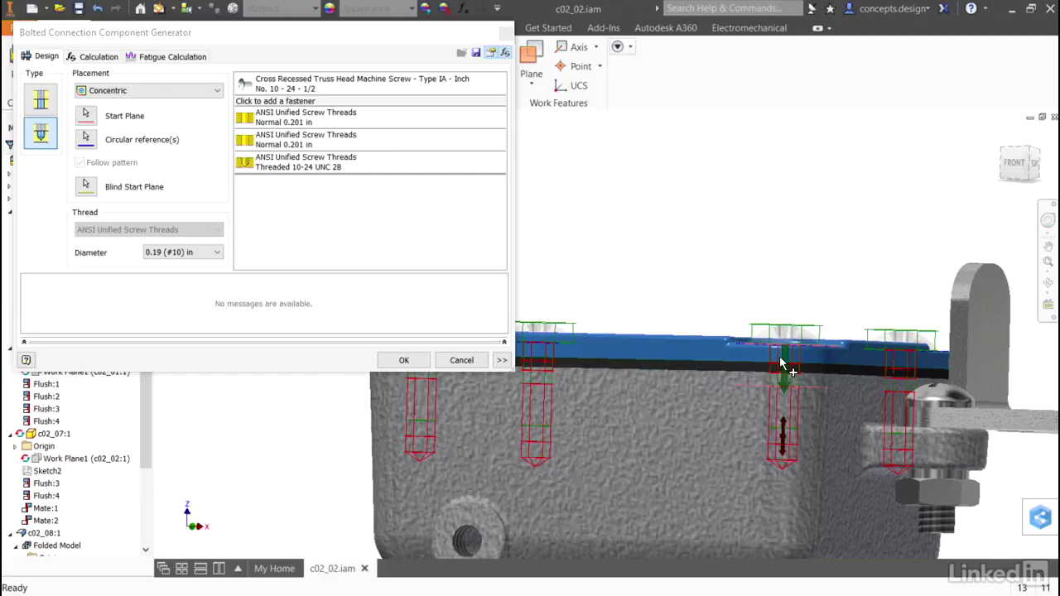
{"action": "key", "text": "F5"}
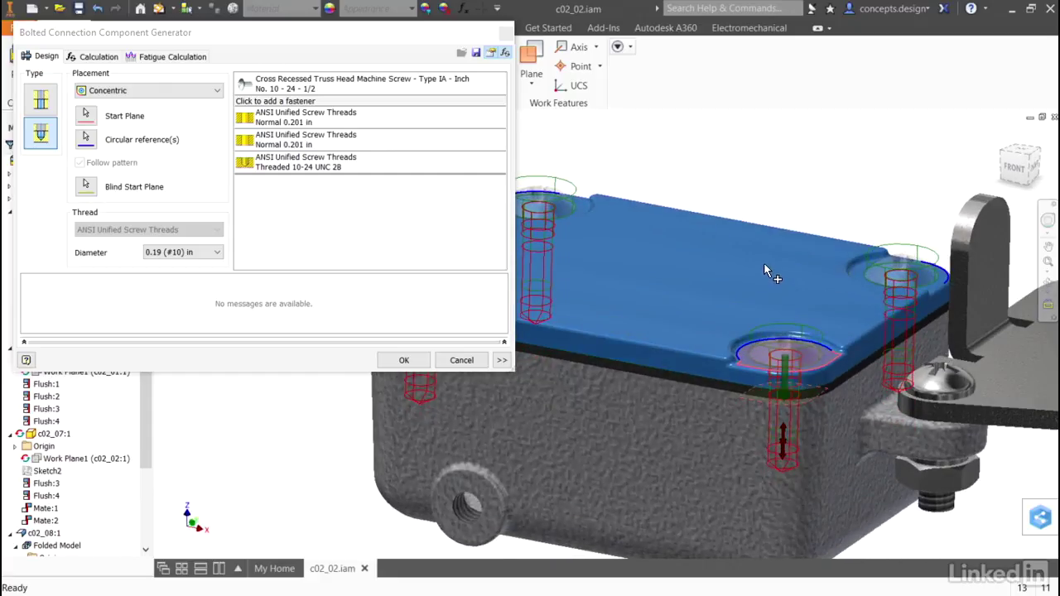
{"action": "key", "text": "F5"}
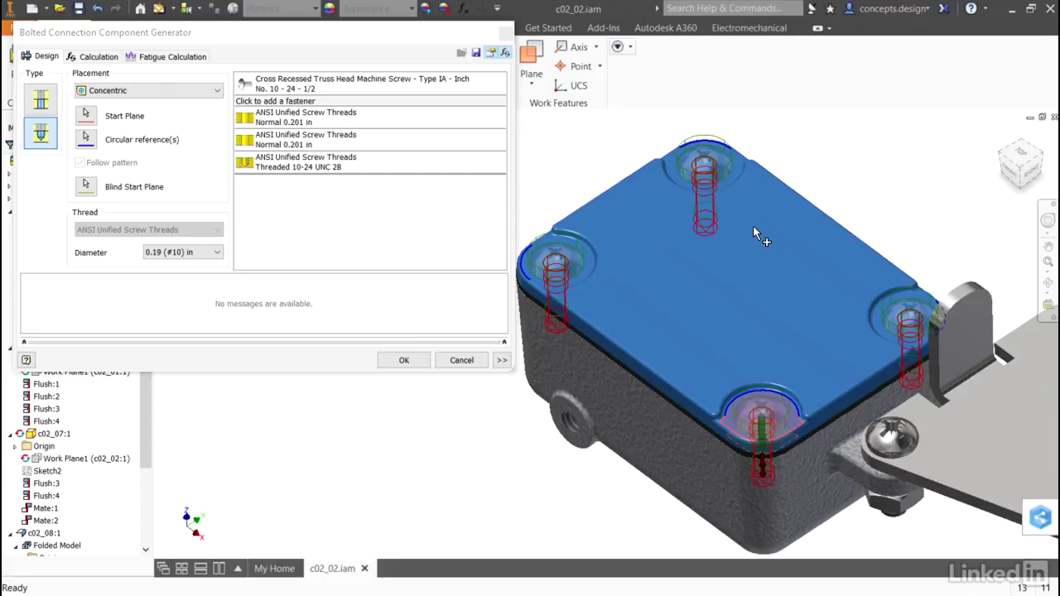
Step: Show the Calculation tab and list the strength calculation types
{"action": "left_click", "coordinate": [106, 58]}
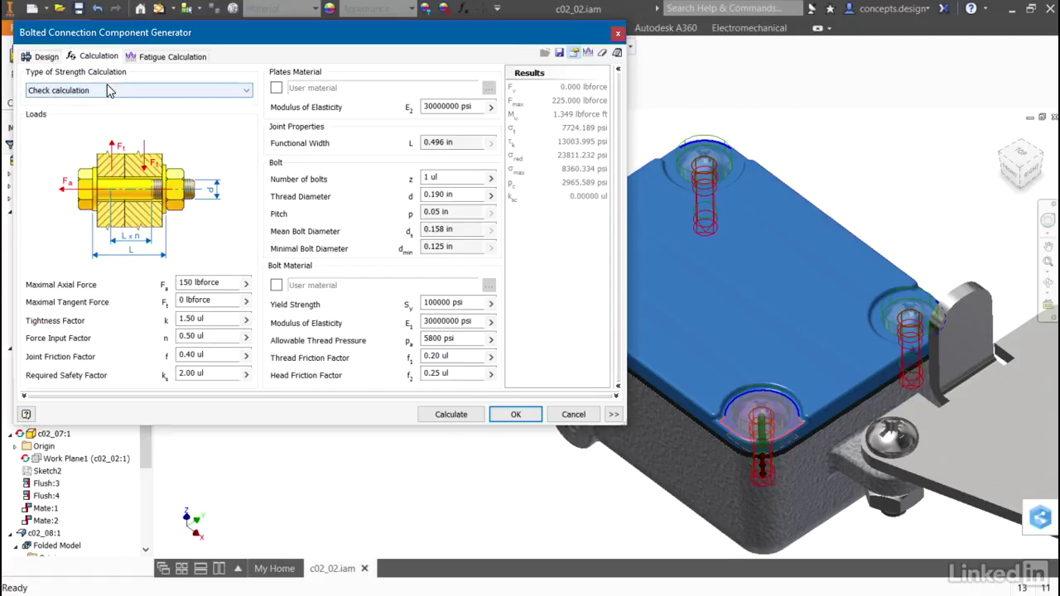
{"action": "left_click", "coordinate": [107, 89]}
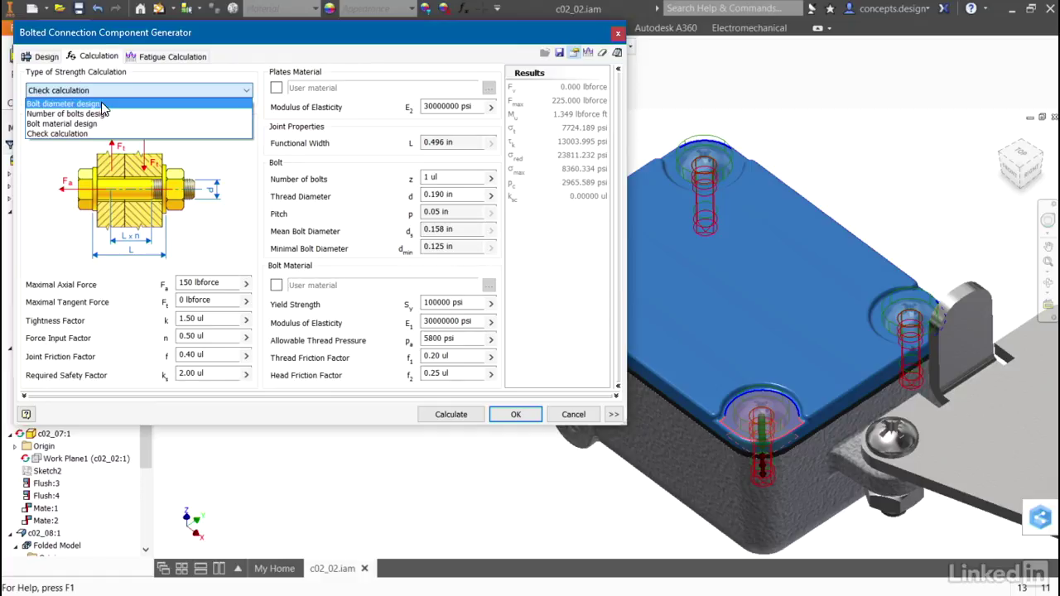
Step: Switch to Bolt diameter design and recalculate with 50 lbforce axial and 10 lbforce tangent force
{"action": "left_click", "coordinate": [102, 106]}
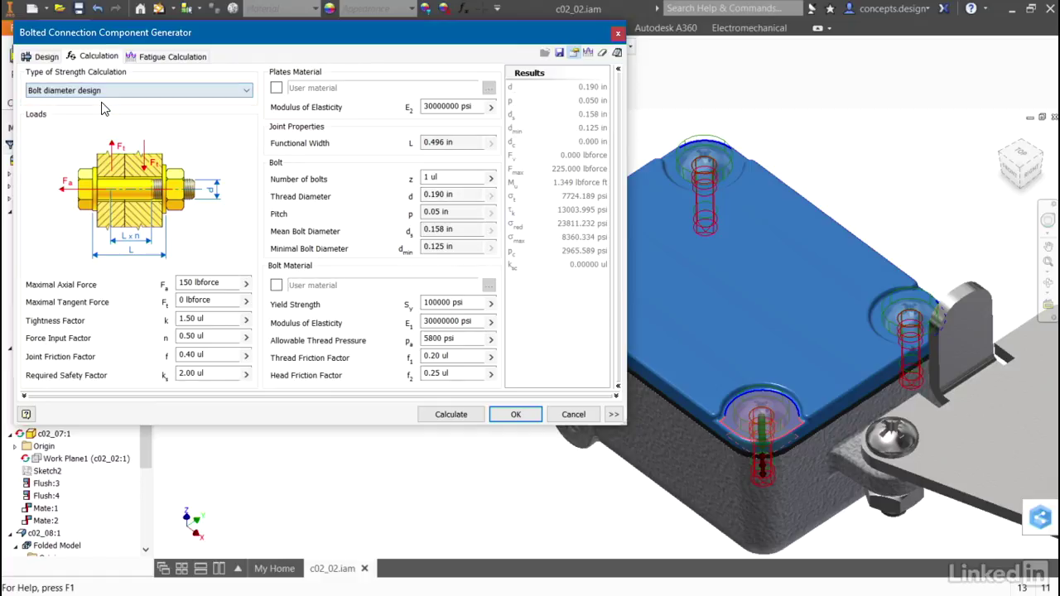
{"action": "left_click", "coordinate": [179, 283]}
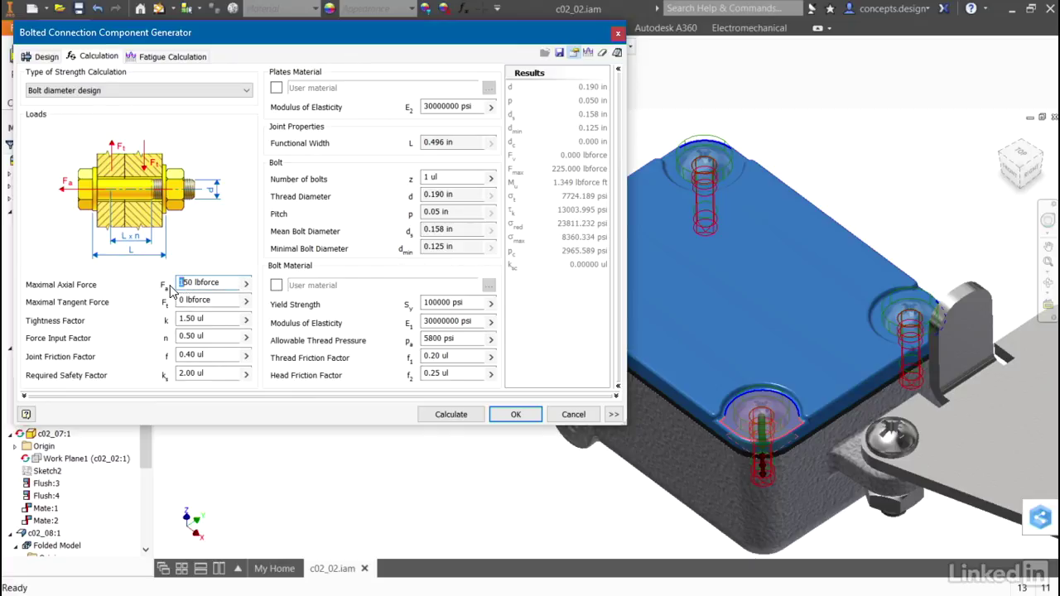
{"action": "key", "text": "Delete"}
{"action": "left_click", "coordinate": [179, 300]}
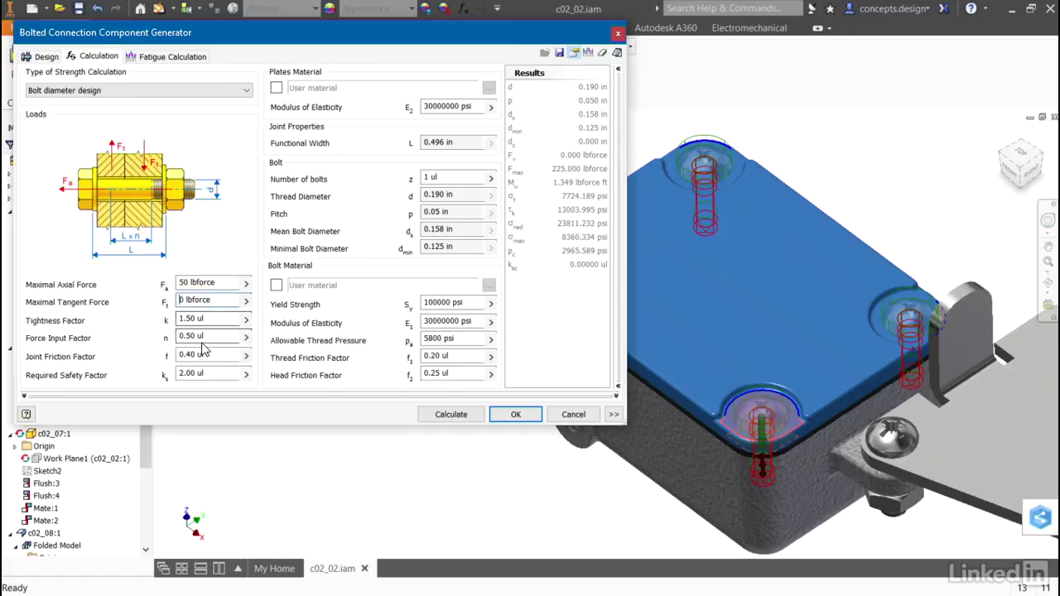
{"action": "type", "text": "1"}
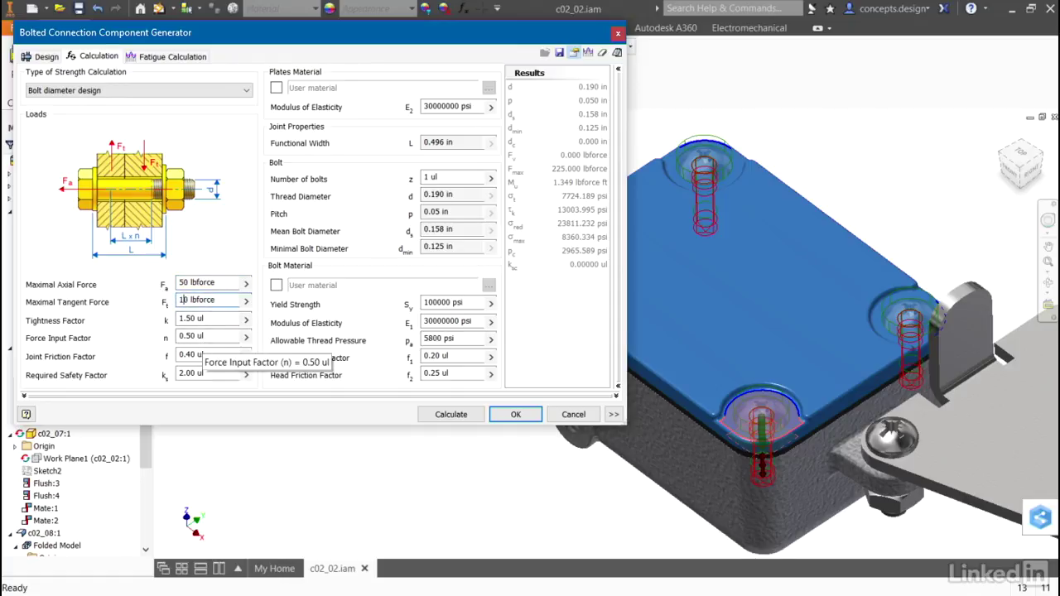
{"action": "left_click", "coordinate": [464, 422]}
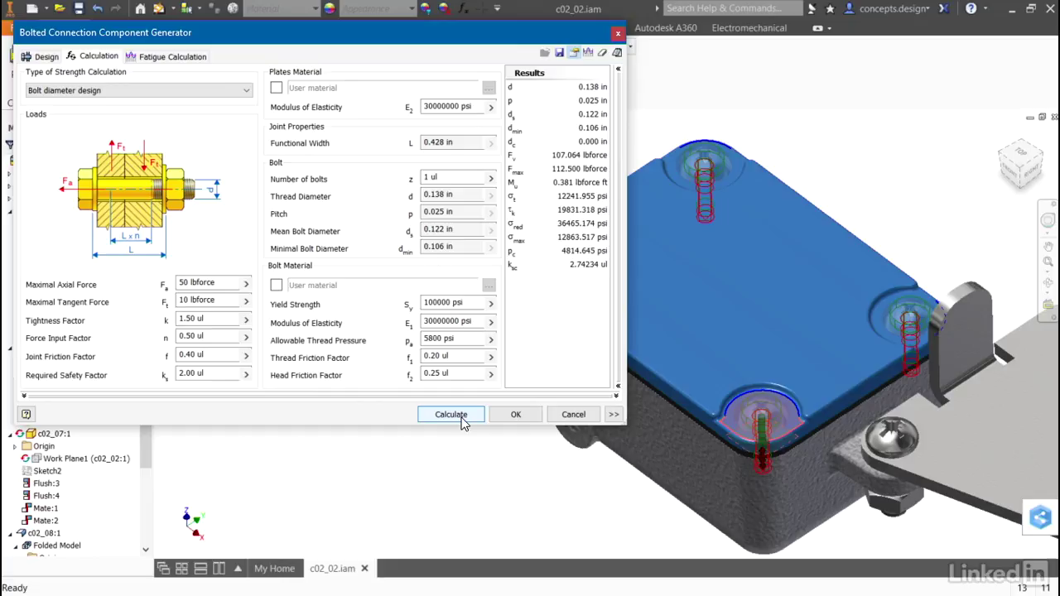
Step: Replace the screw with a Cross Recessed Oval Countersunk Head Machine Screw from Countersunk Bolts
{"action": "left_click", "coordinate": [46, 57]}
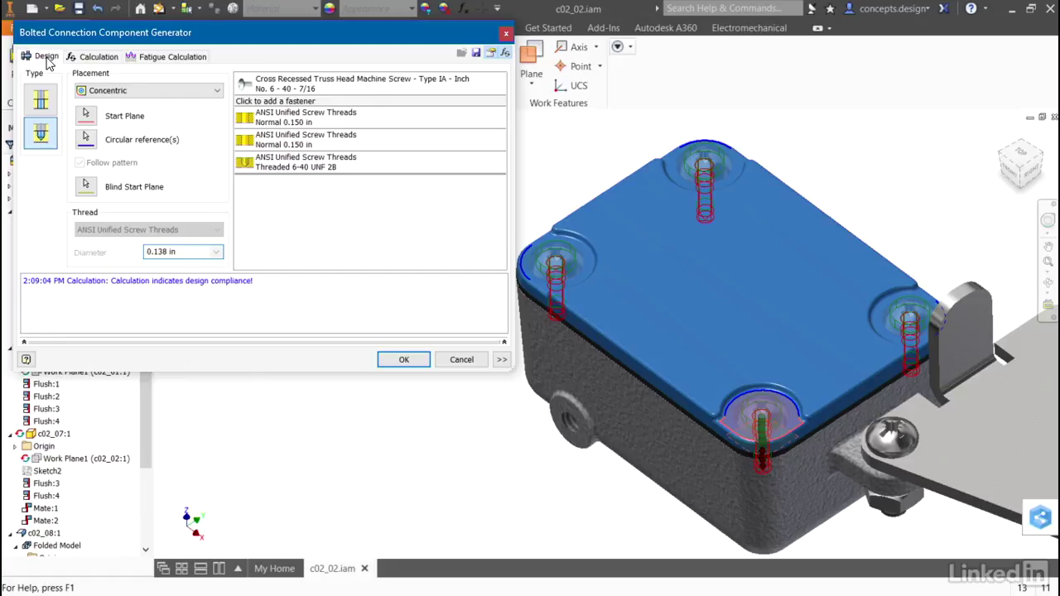
{"action": "left_click", "coordinate": [284, 92]}
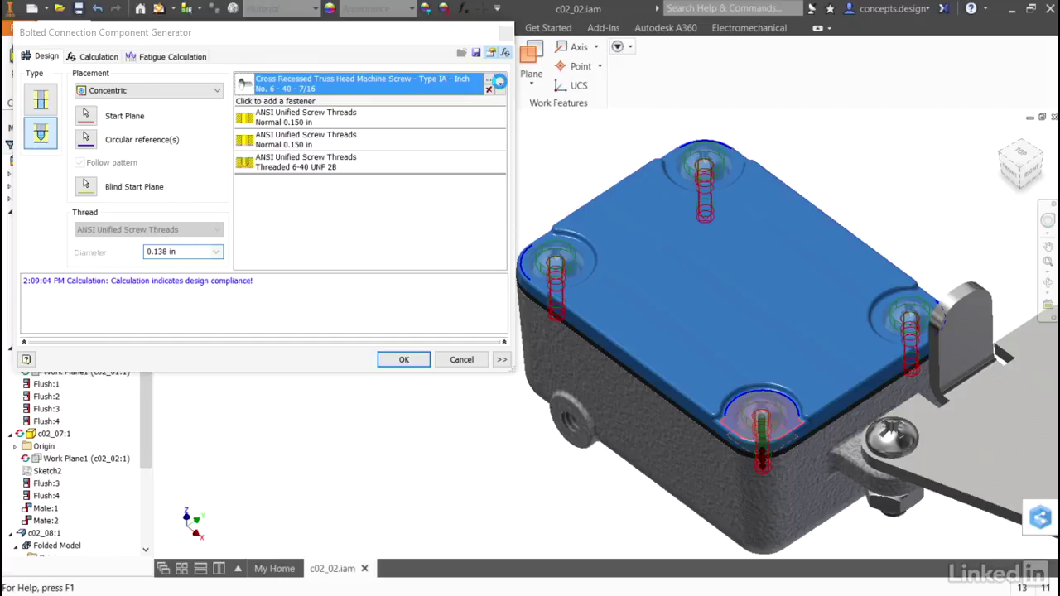
{"action": "left_click", "coordinate": [499, 87]}
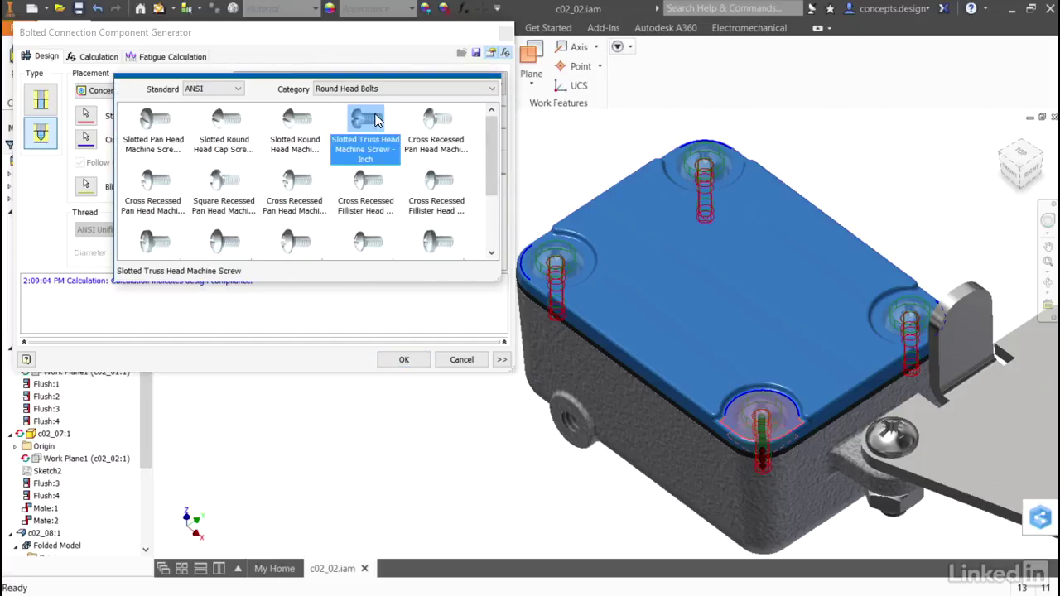
{"action": "left_click", "coordinate": [396, 94]}
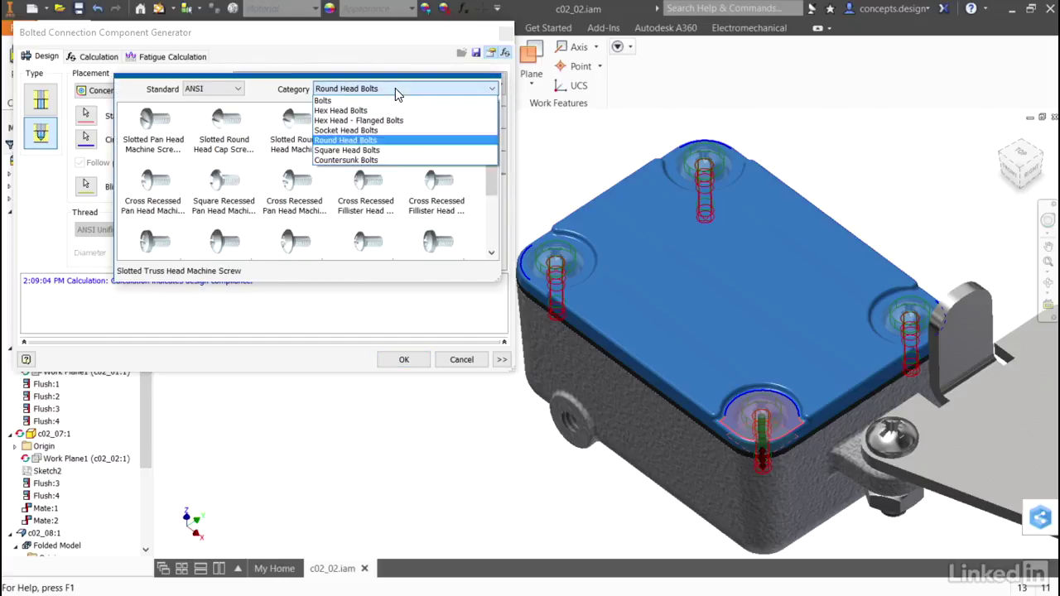
{"action": "left_click", "coordinate": [387, 162]}
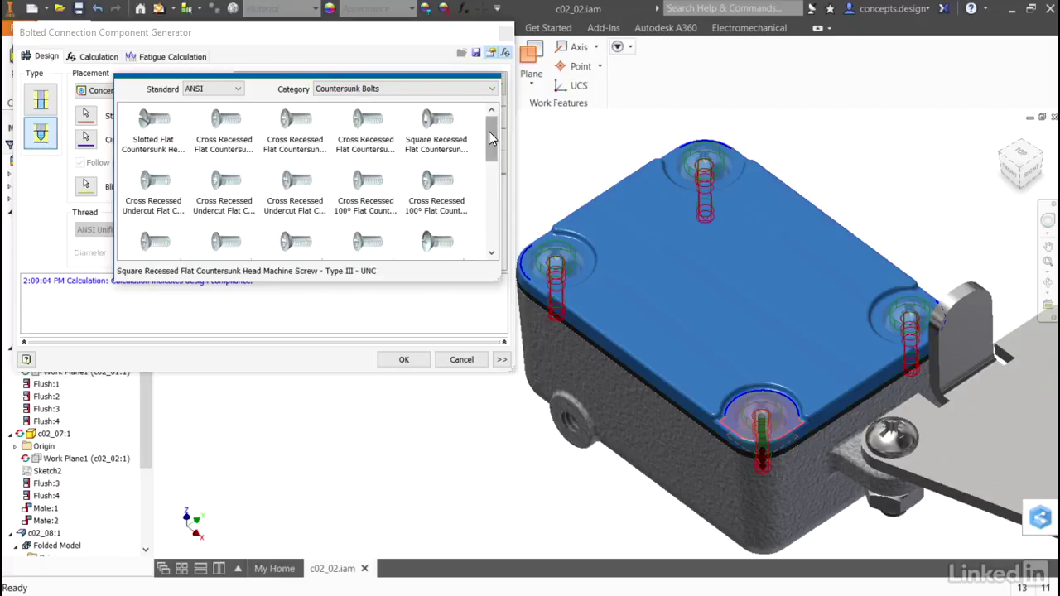
{"action": "scroll", "coordinate": [468, 148], "scroll_direction": "down", "scroll_amount": 2}
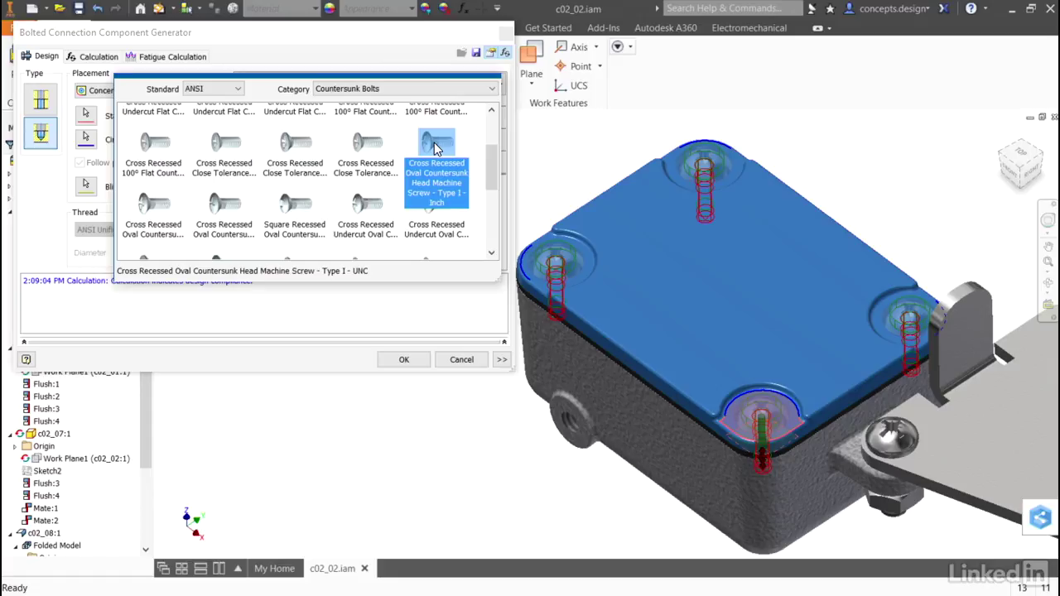
{"action": "left_click", "coordinate": [434, 142]}
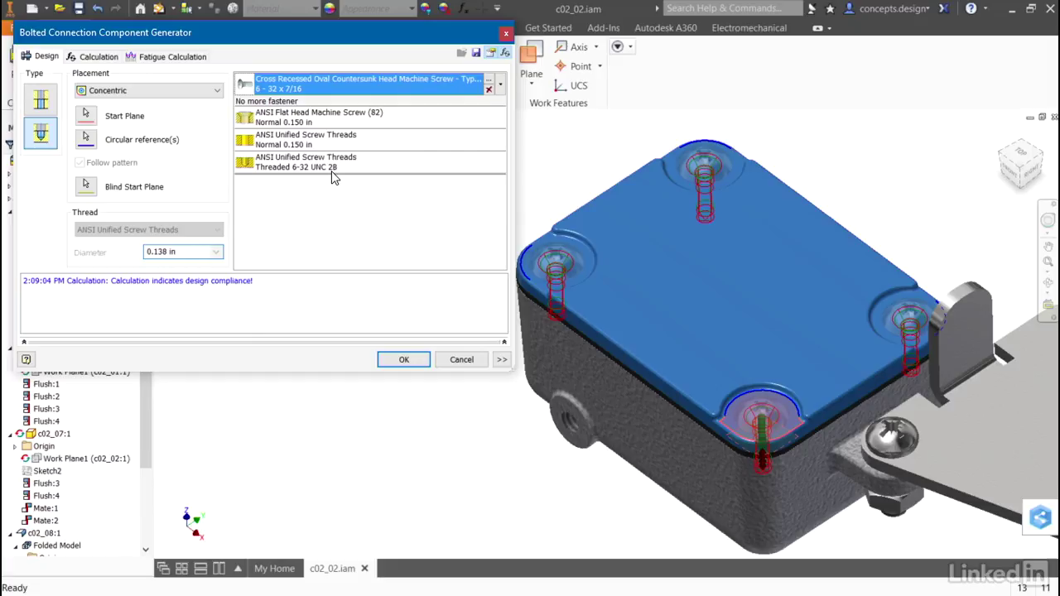
Step: Apply the countersunk screw connection, inspect the blue cover in place, and return to the home view
{"action": "left_click", "coordinate": [401, 361]}
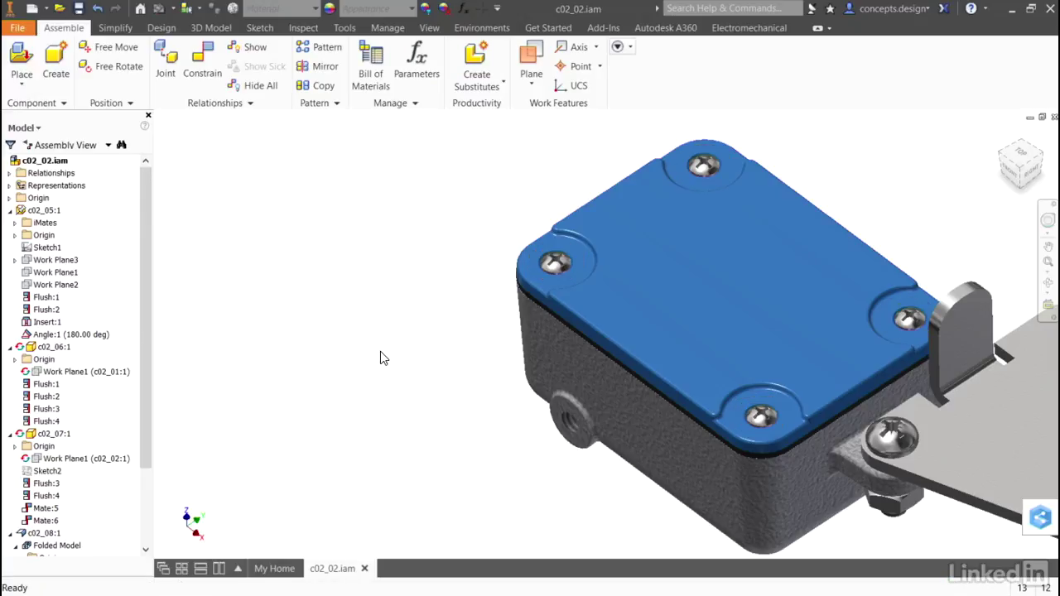
{"action": "double_click", "coordinate": [685, 363]}
{"action": "scroll", "coordinate": [860, 531], "scroll_direction": "up", "scroll_amount": 3}
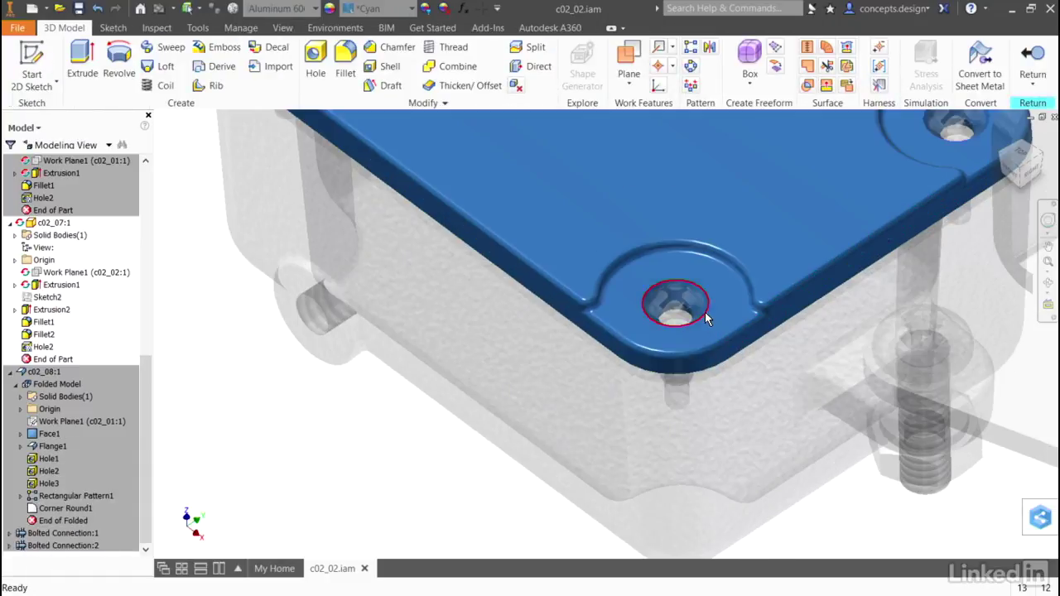
{"action": "left_click", "coordinate": [1032, 58]}
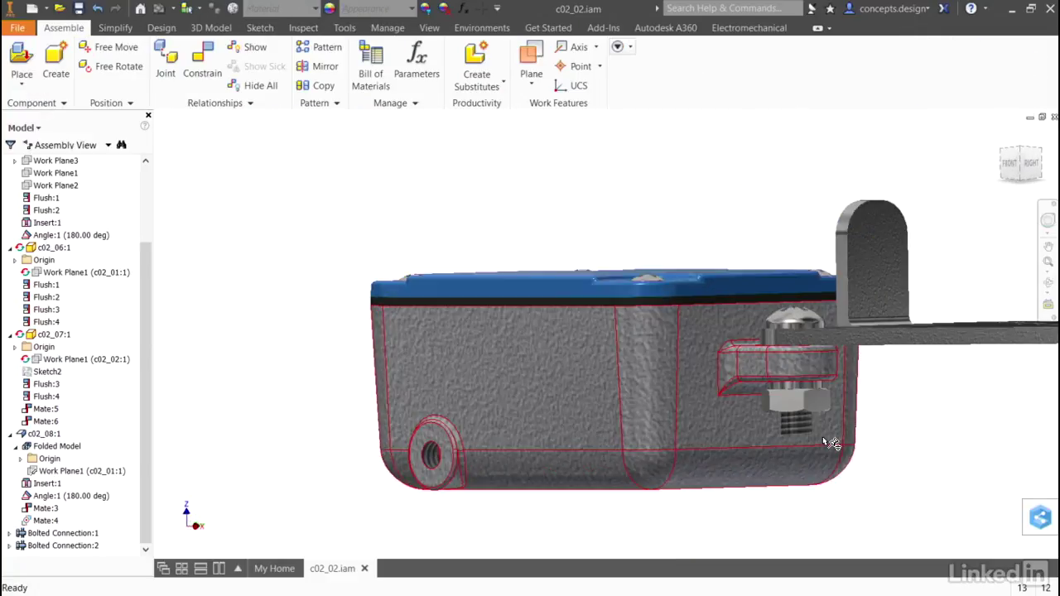
{"action": "key", "text": "F6"}
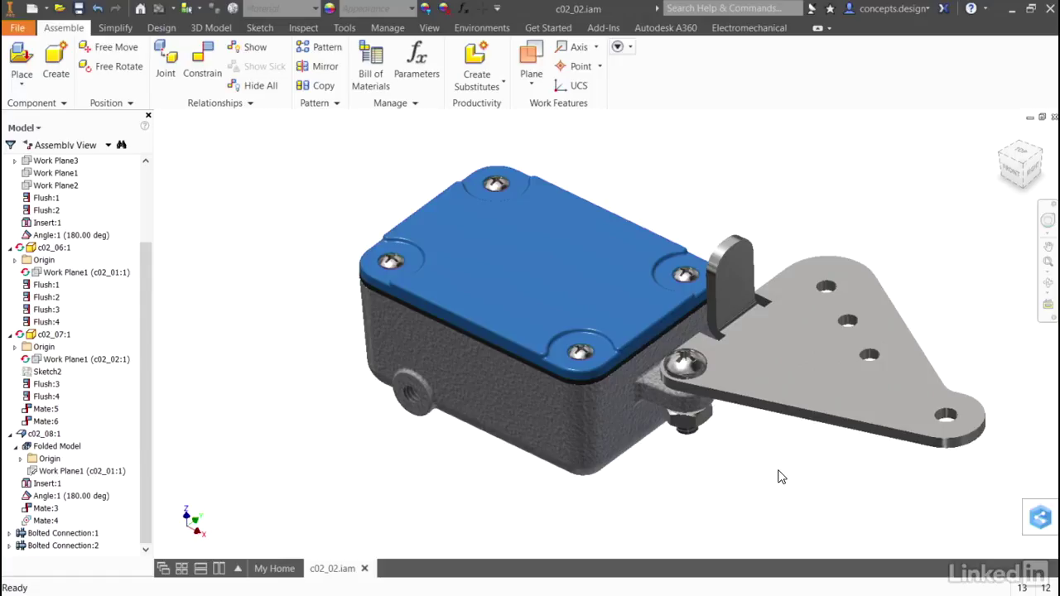
{"action": "scroll", "coordinate": [756, 480], "scroll_direction": "up", "scroll_amount": 5}
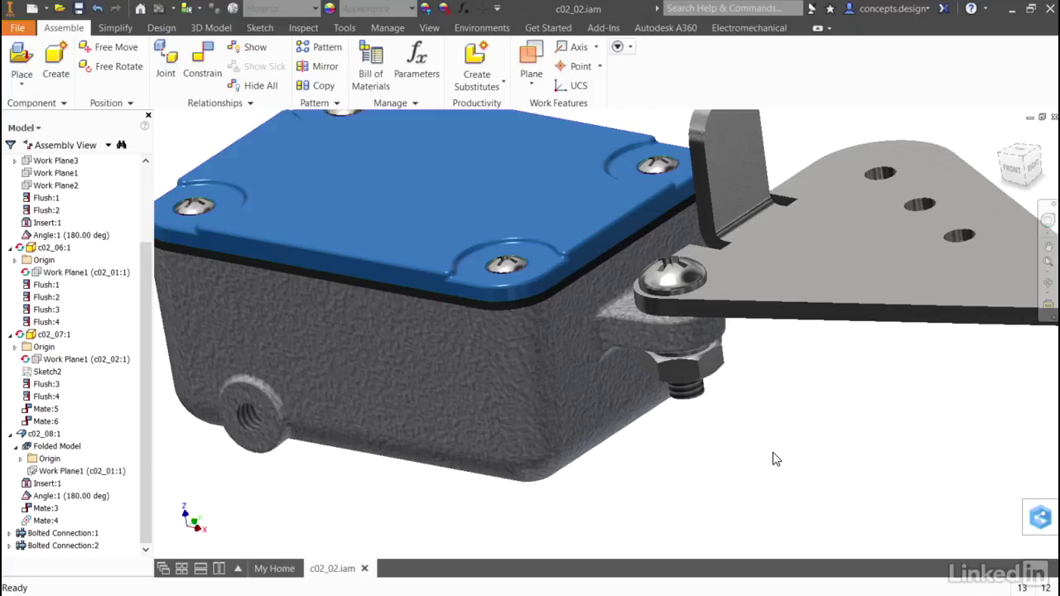
Step: Edit the adapter-plate bolt's connection and remove its lock washer and hex nut
{"action": "right_click", "coordinate": [706, 368]}
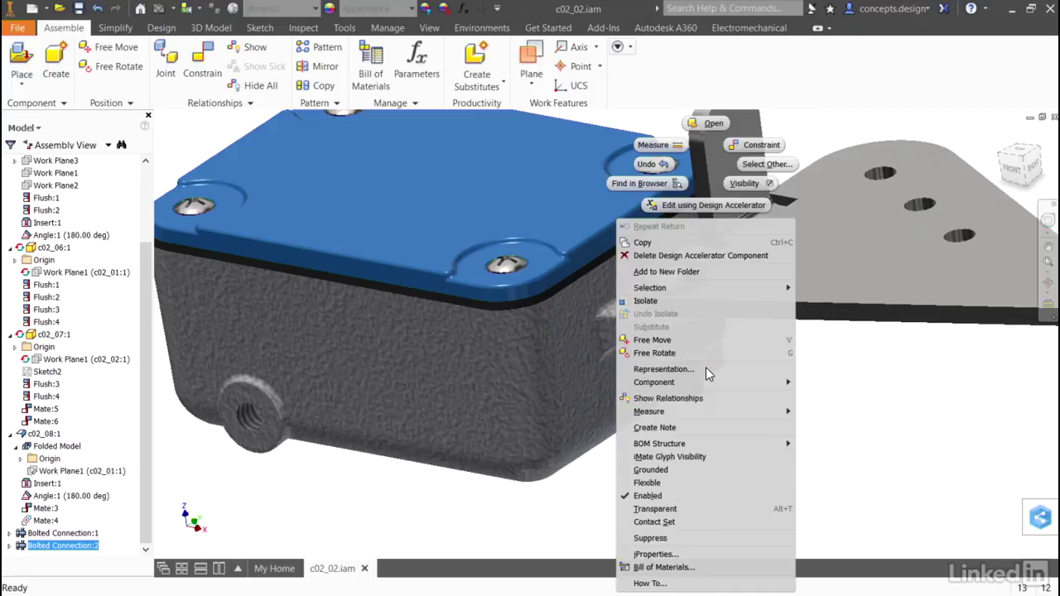
{"action": "left_click", "coordinate": [709, 205]}
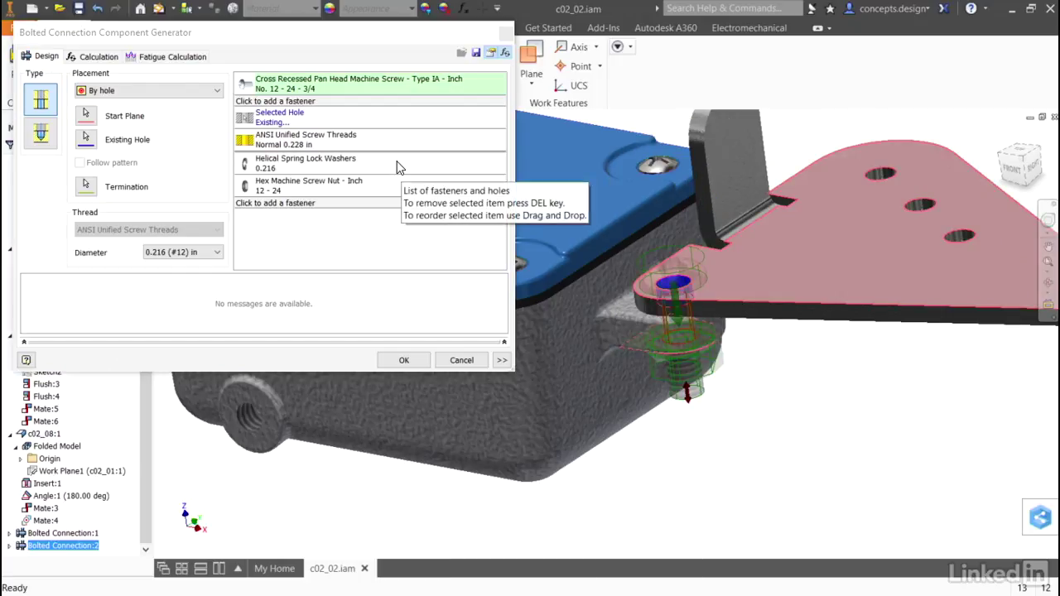
{"action": "left_click", "coordinate": [397, 164]}
{"action": "left_click", "coordinate": [488, 169]}
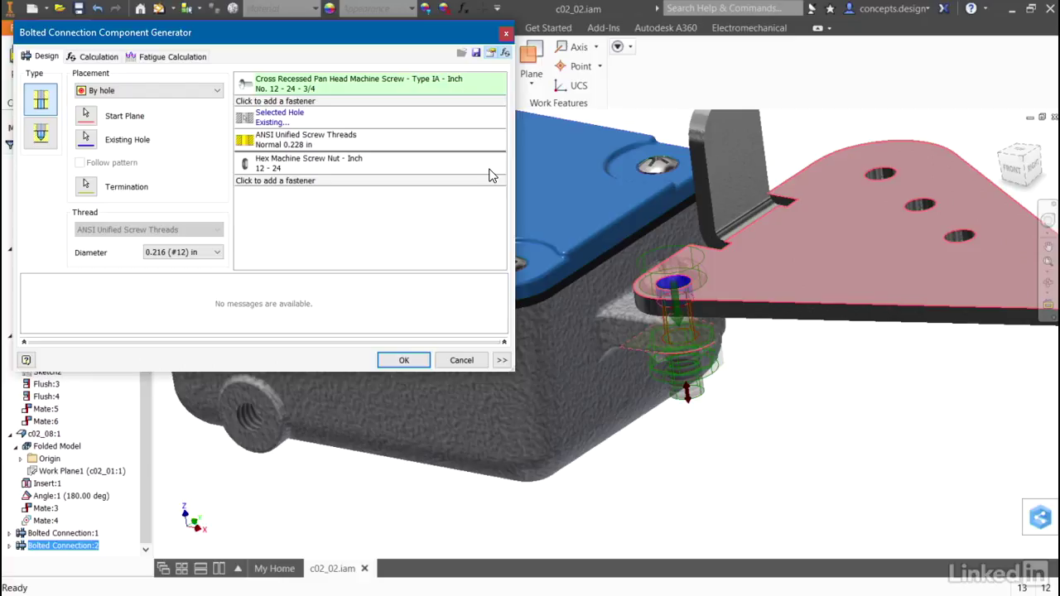
{"action": "left_click", "coordinate": [458, 169]}
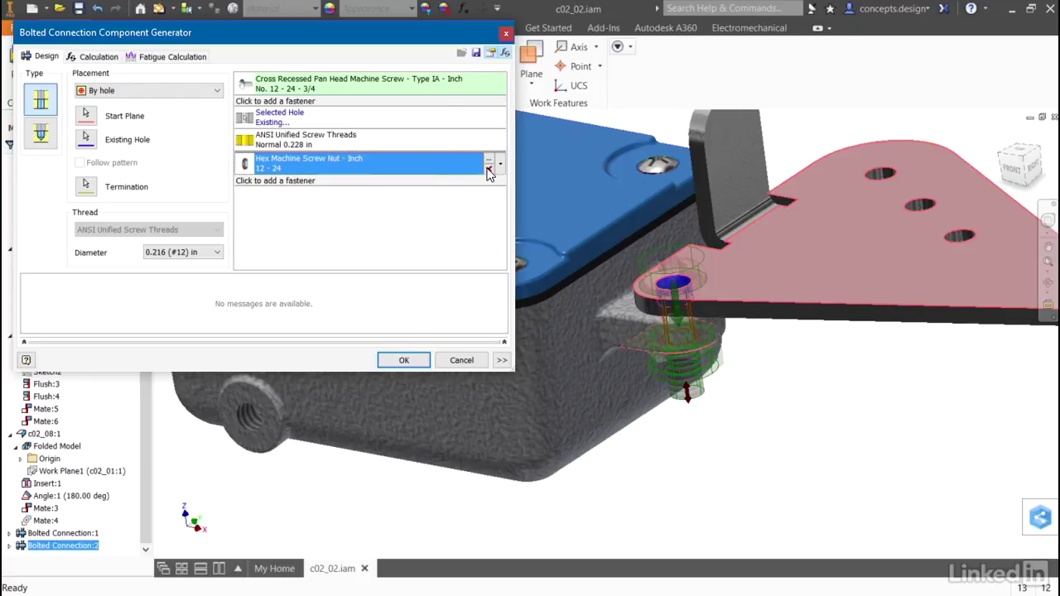
{"action": "left_click", "coordinate": [490, 170]}
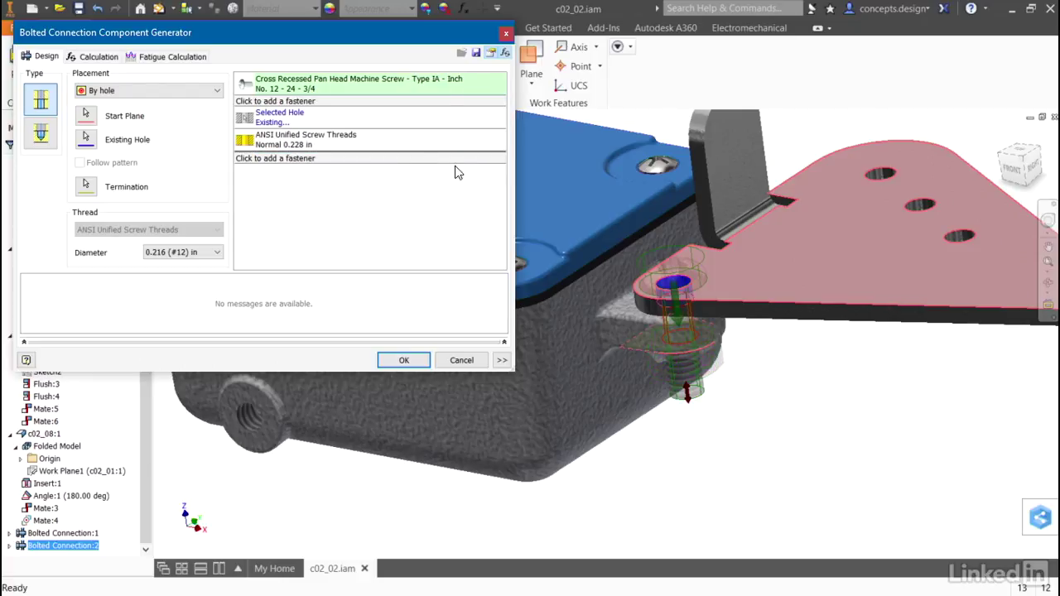
Step: Change the bolt's hole to a Threaded 12-24 UNC hole
{"action": "left_click", "coordinate": [377, 138]}
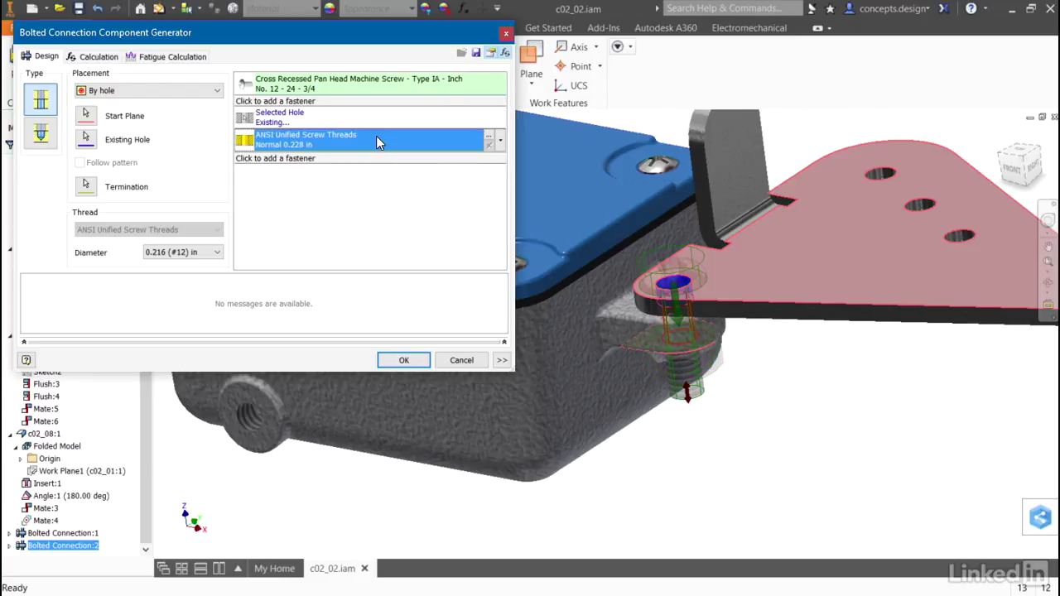
{"action": "left_click", "coordinate": [489, 140]}
{"action": "left_click", "coordinate": [222, 184]}
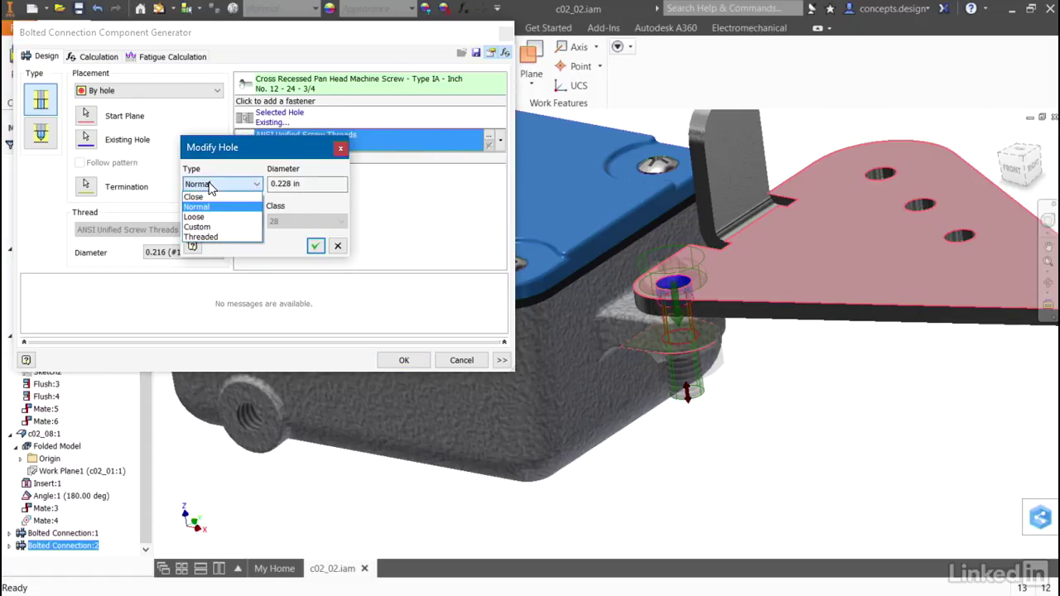
{"action": "left_click", "coordinate": [208, 237]}
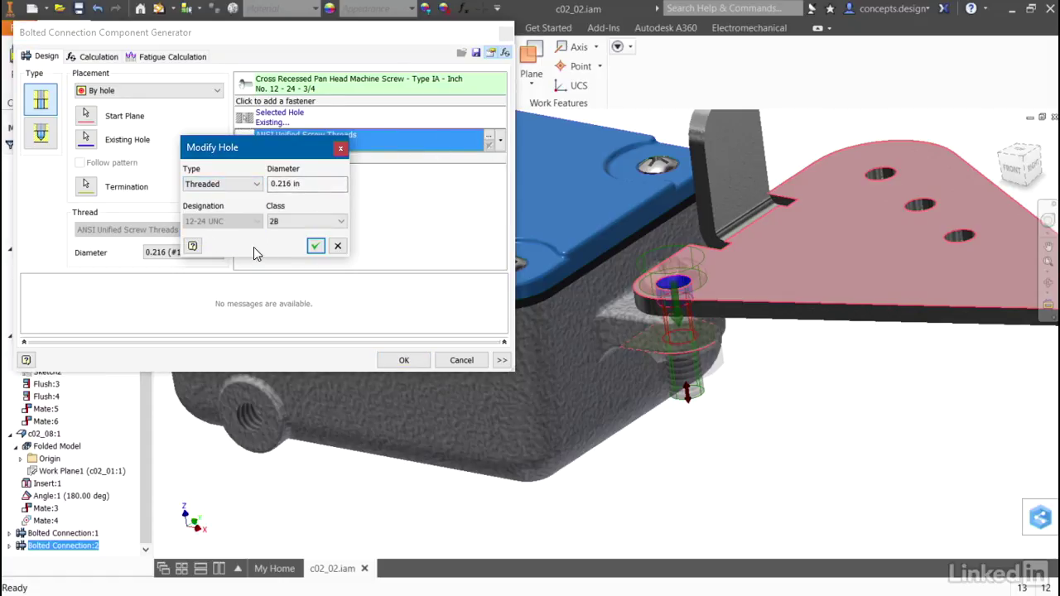
{"action": "left_click", "coordinate": [315, 247]}
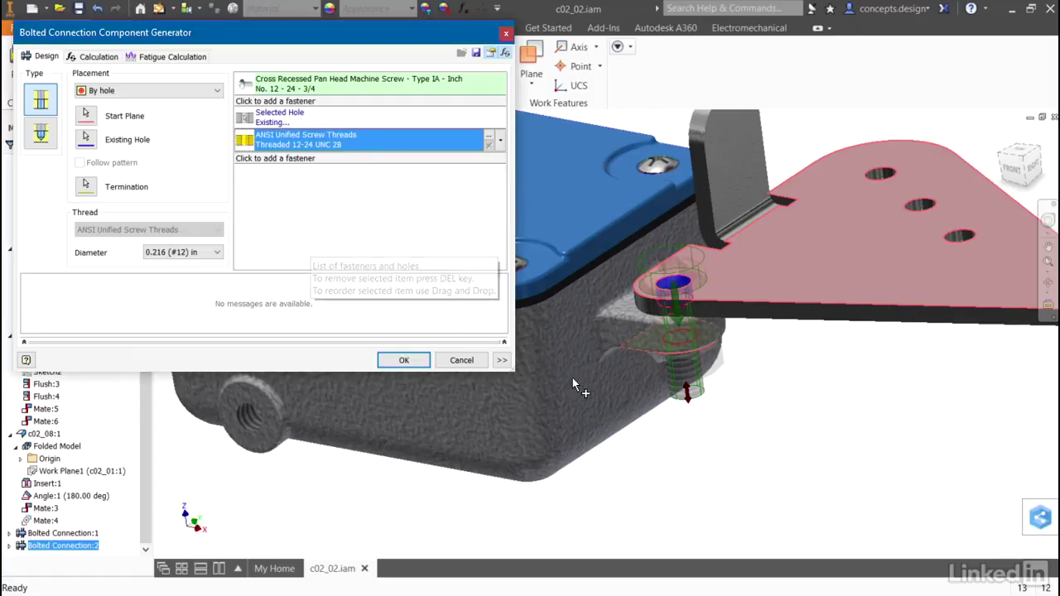
Step: Shorten the screw from 3/4 down to 3/8 length
{"action": "scroll", "coordinate": [687, 420], "scroll_direction": "up", "scroll_amount": 3}
{"action": "middle_click_drag", "start_coordinate": [736, 412], "coordinate": [702, 440], "text": "shift"}
{"action": "left_click_drag", "start_coordinate": [682, 427], "coordinate": [687, 334]}
{"action": "middle_click_drag", "start_coordinate": [688, 333], "coordinate": [741, 364], "text": "shift"}
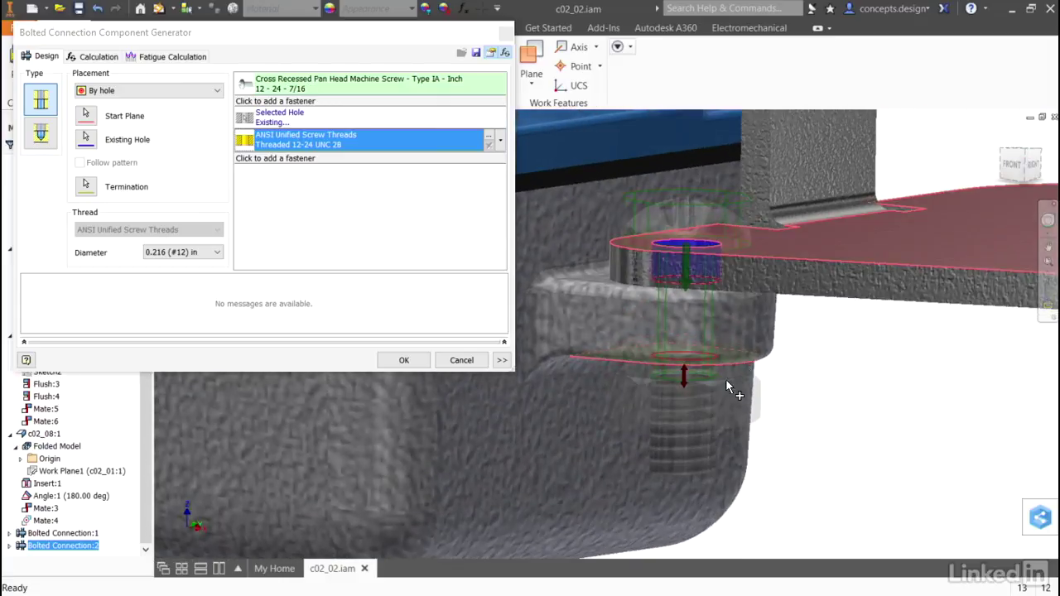
{"action": "left_click_drag", "start_coordinate": [687, 383], "coordinate": [687, 363]}
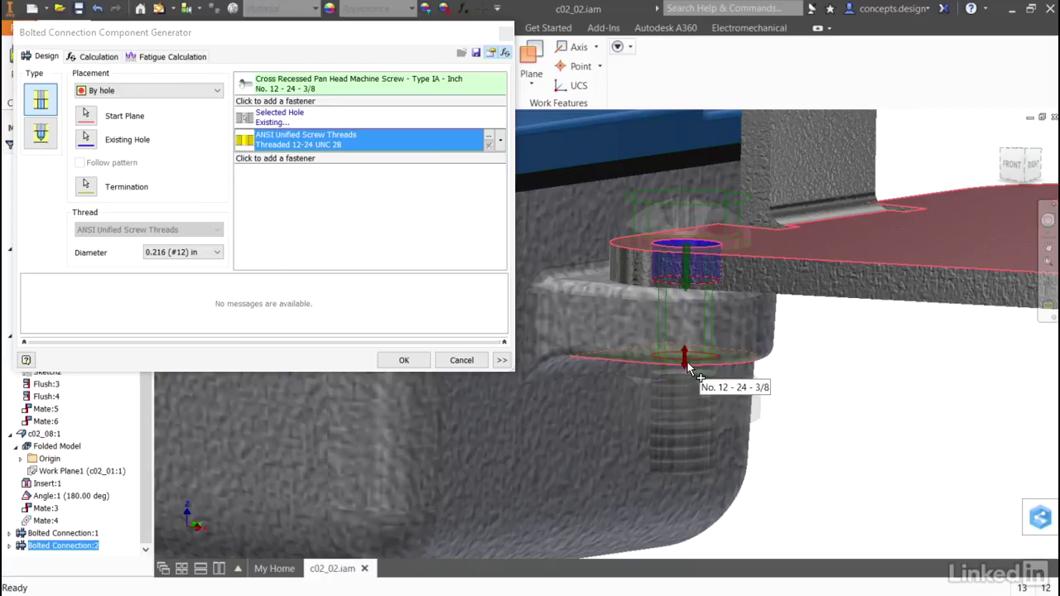
{"action": "key", "text": "F6"}
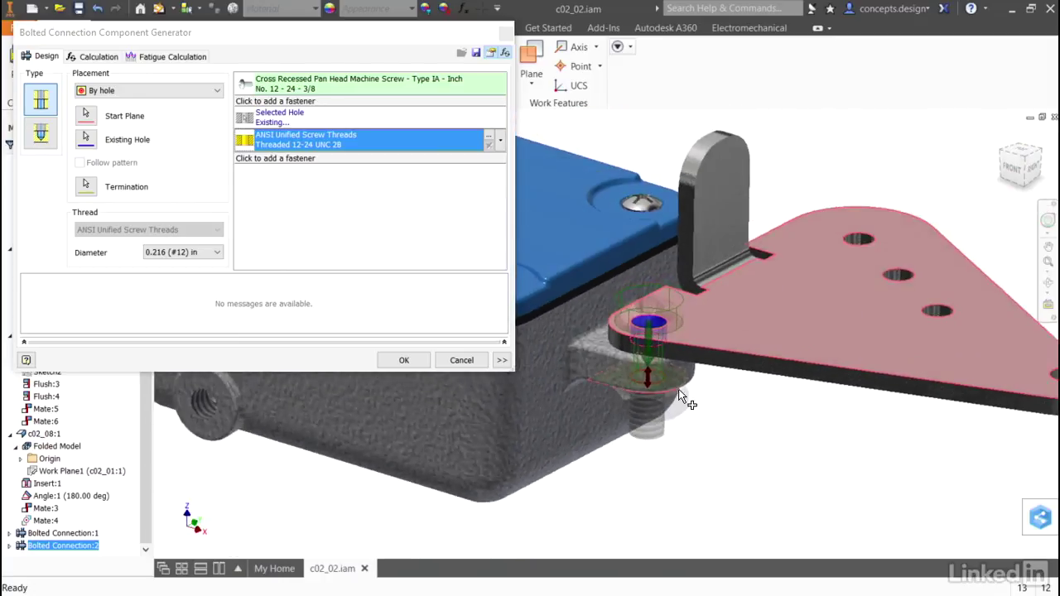
Step: Apply the revised connection, check the box's tapped hole in place, and return to the assembly
{"action": "left_click", "coordinate": [403, 360]}
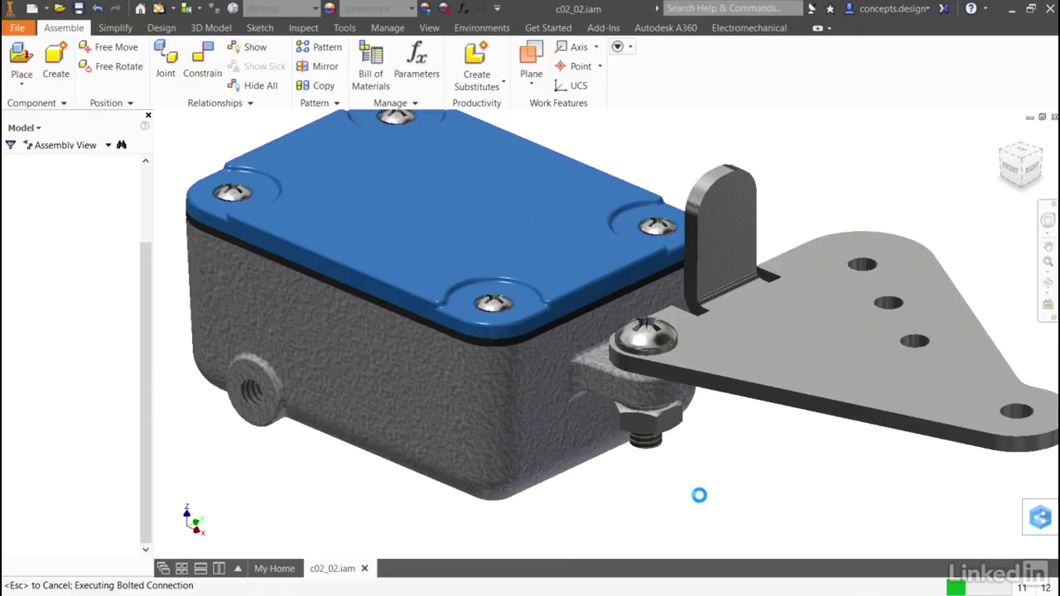
{"action": "double_click", "coordinate": [601, 377]}
{"action": "scroll", "coordinate": [667, 356], "scroll_direction": "up", "scroll_amount": 5}
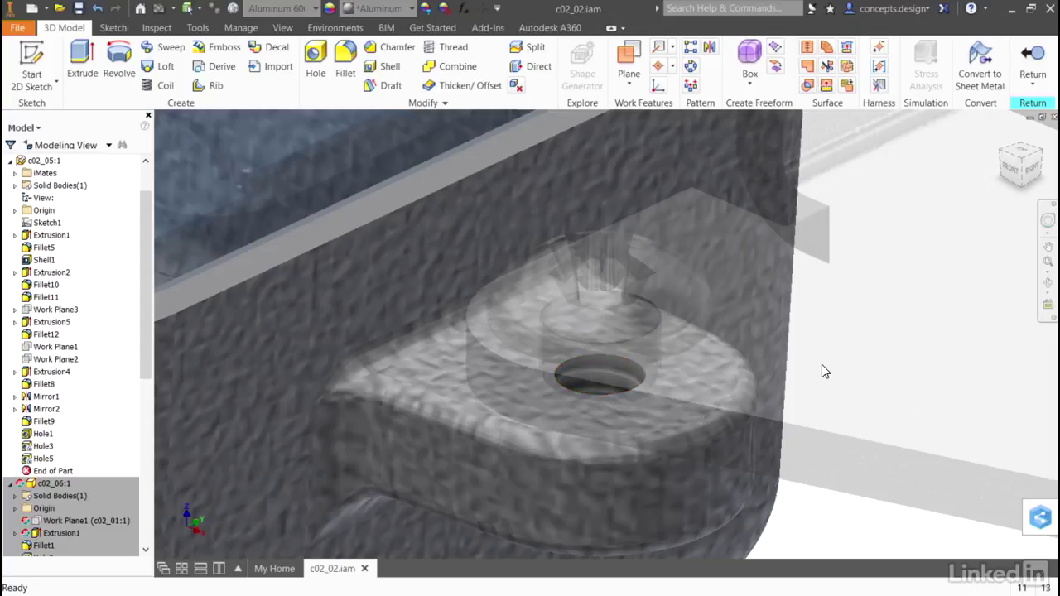
{"action": "key", "text": "F6"}
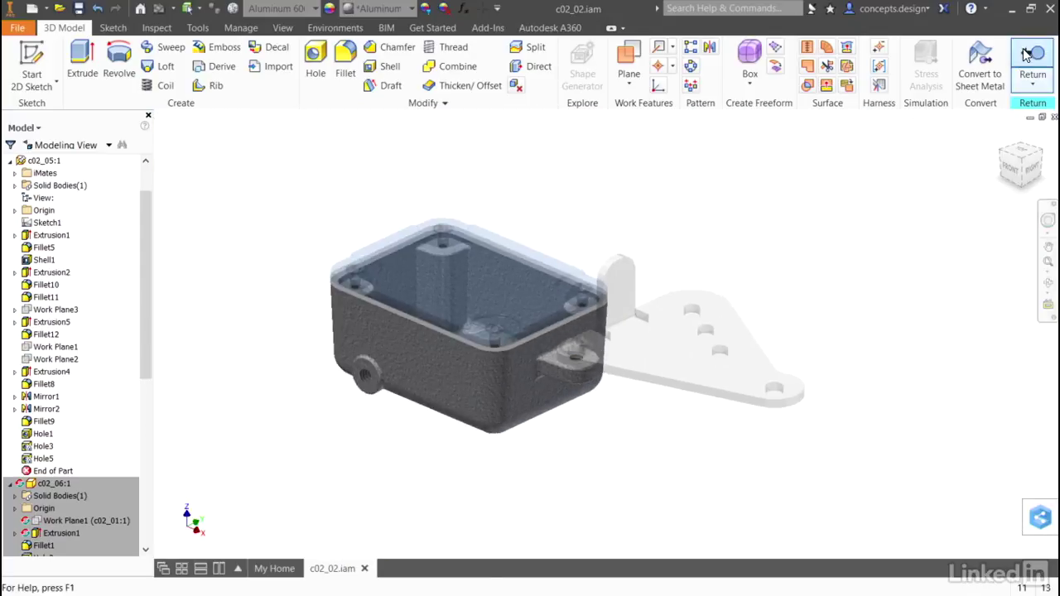
{"action": "left_click", "coordinate": [1031, 58]}
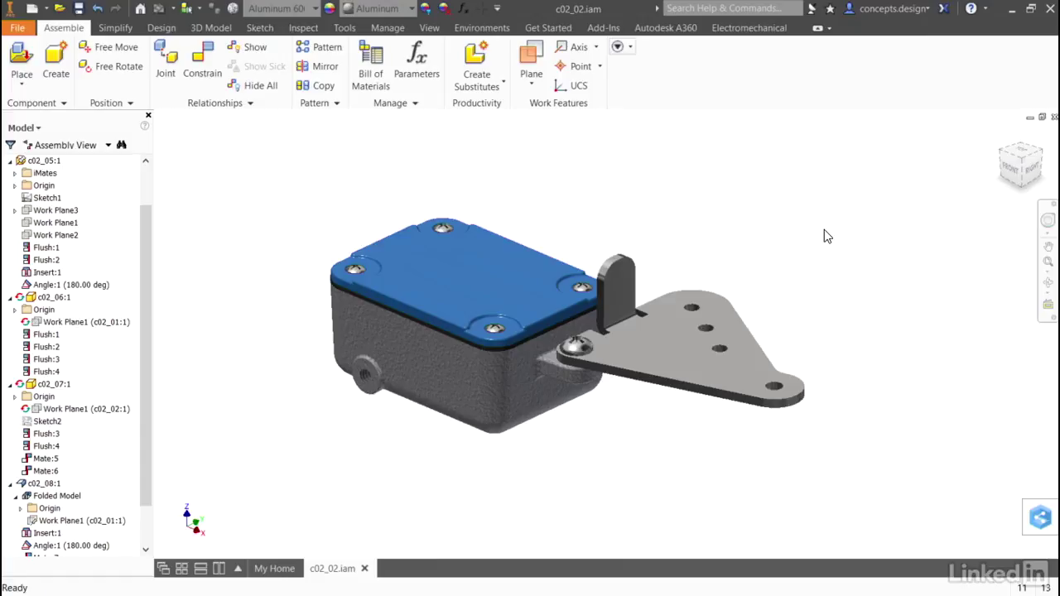